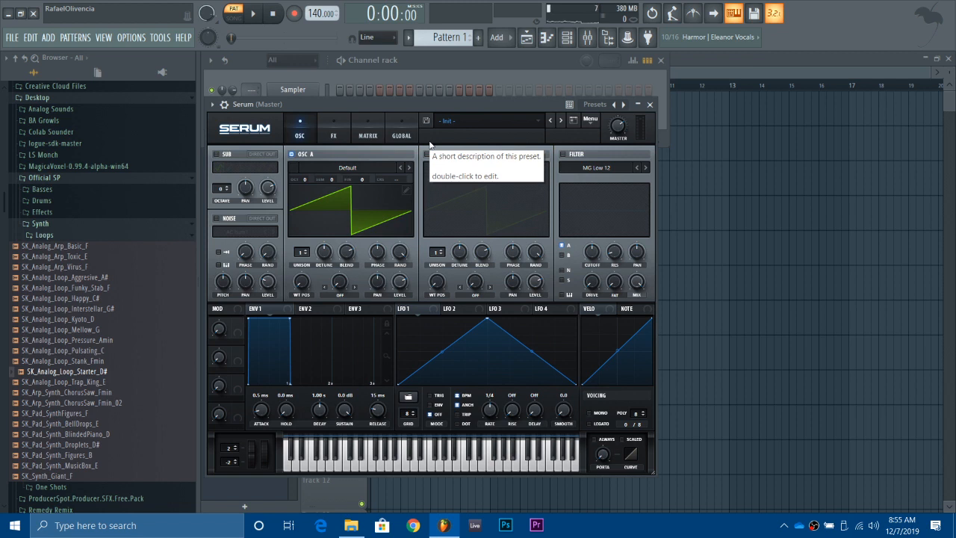
# Set oscillator A's unison to 7 voices on the default saw wave
pyautogui.moveTo(363, 103); pyautogui.dragTo(442, 110)
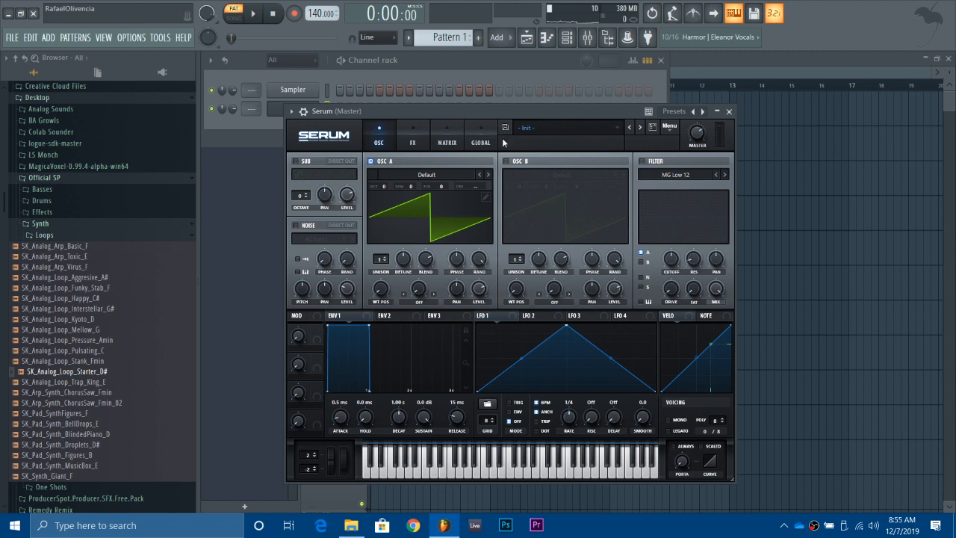
pyautogui.moveTo(389, 268); pyautogui.dragTo(394, 217)
pyautogui.moveTo(376, 265); pyautogui.dragTo(369, 87)
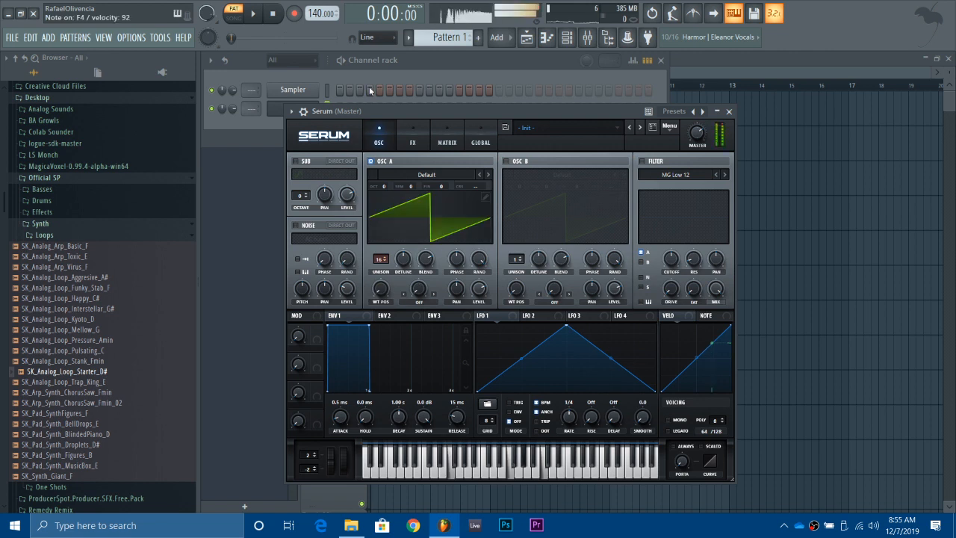
pyautogui.moveTo(380, 259); pyautogui.dragTo(375, 331)
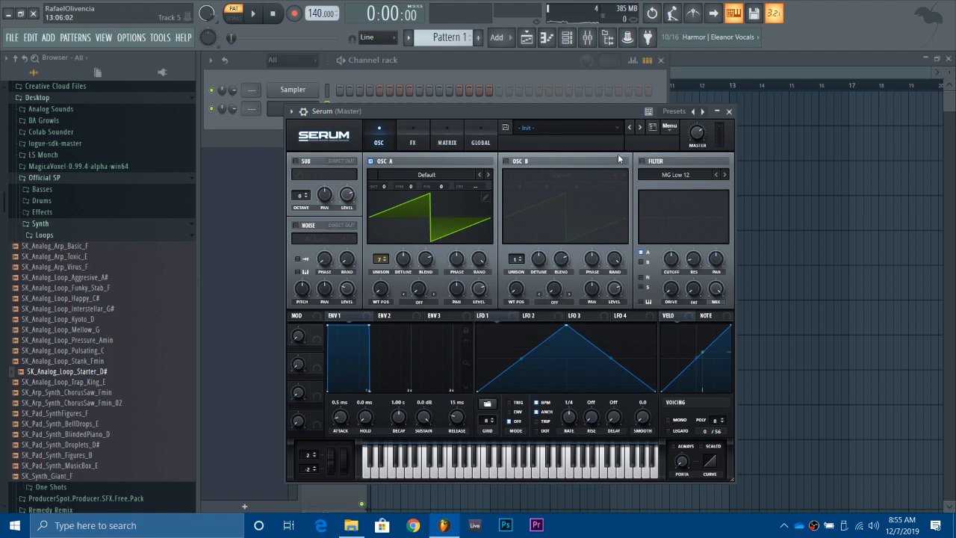
# Enable oscillator B at octave +1 with 7 unison voices, and lower oscillator A's detune
pyautogui.click(507, 161)
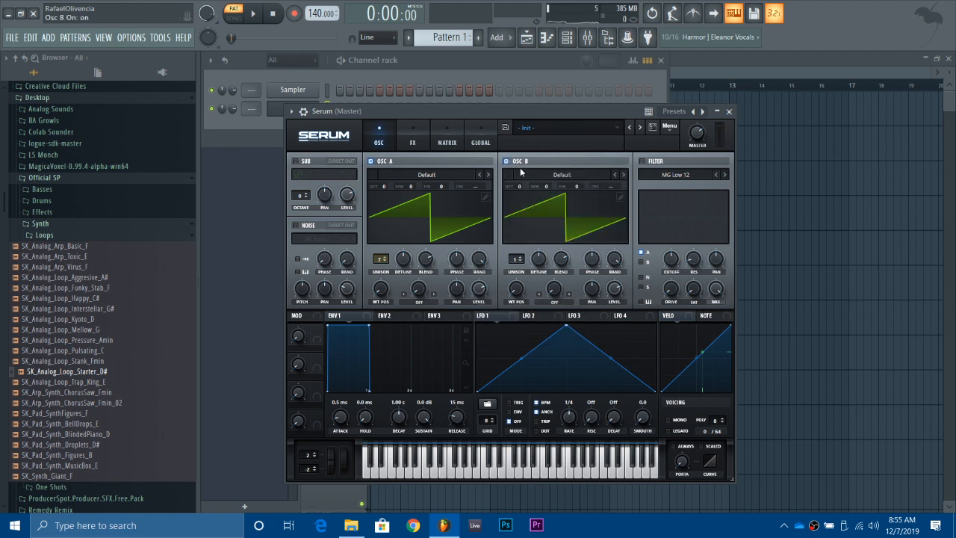
pyautogui.moveTo(521, 186); pyautogui.dragTo(525, 177)
pyautogui.moveTo(516, 260); pyautogui.dragTo(522, 212)
pyautogui.moveTo(404, 263); pyautogui.dragTo(403, 280)
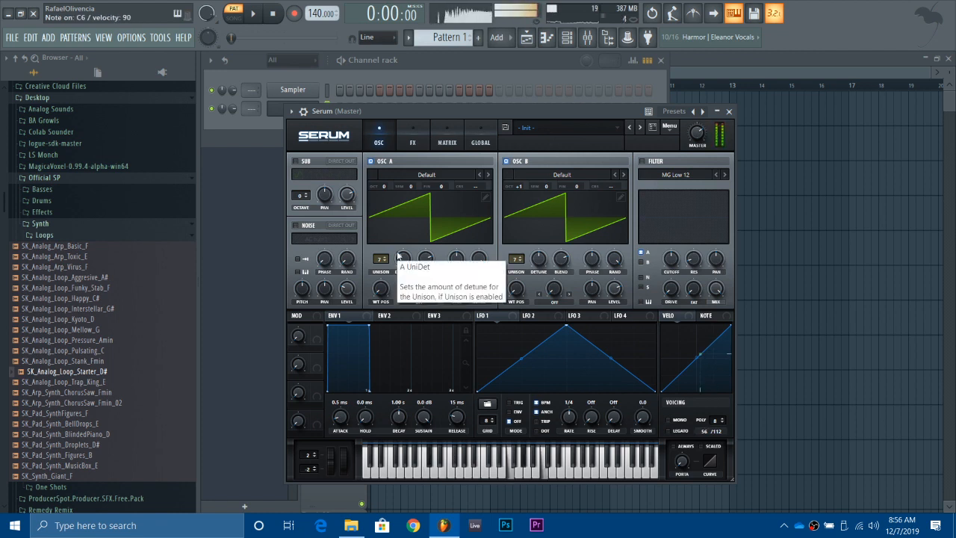
# Enable the sub oscillator with a square wave and set its octave to -1
pyautogui.click(309, 160)
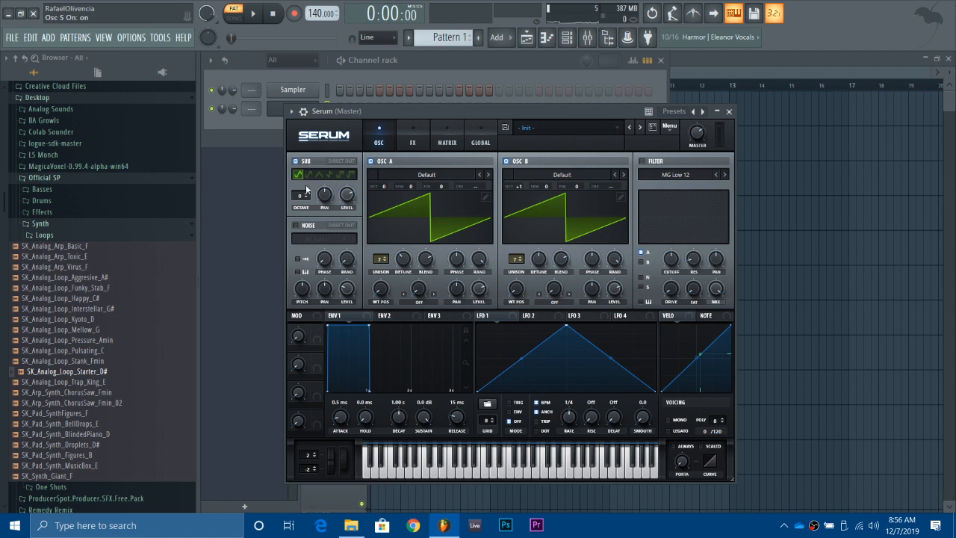
pyautogui.click(340, 174)
pyautogui.click(304, 197)
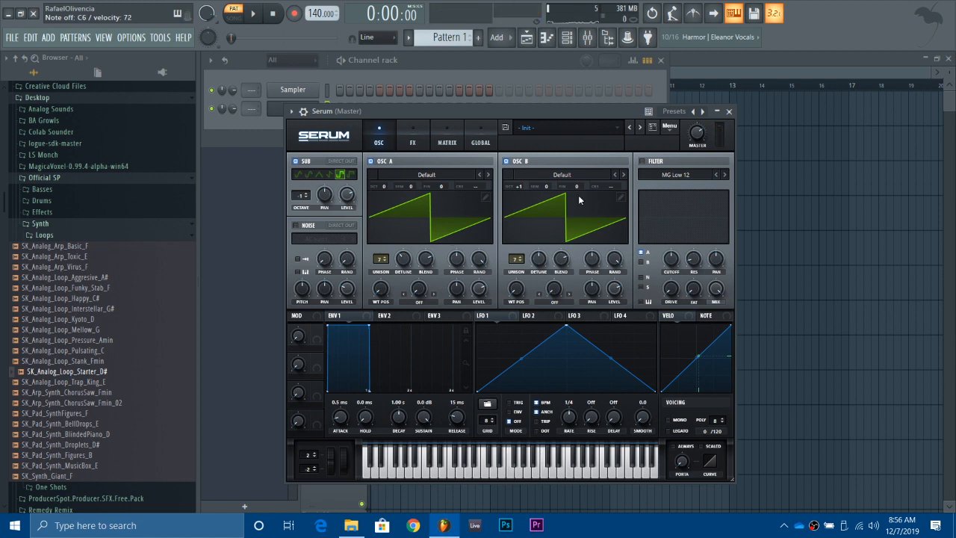
# Enable the filter for oscillators A and B, noise and sub, choose the MG Low 6 type, and lower the resonance
pyautogui.click(641, 161)
pyautogui.click(642, 261)
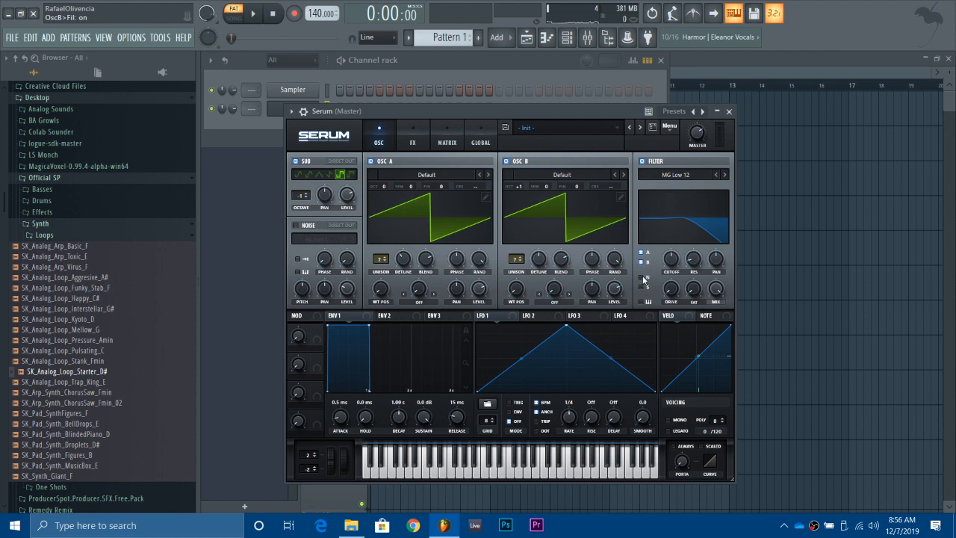
pyautogui.click(641, 277)
pyautogui.click(715, 174)
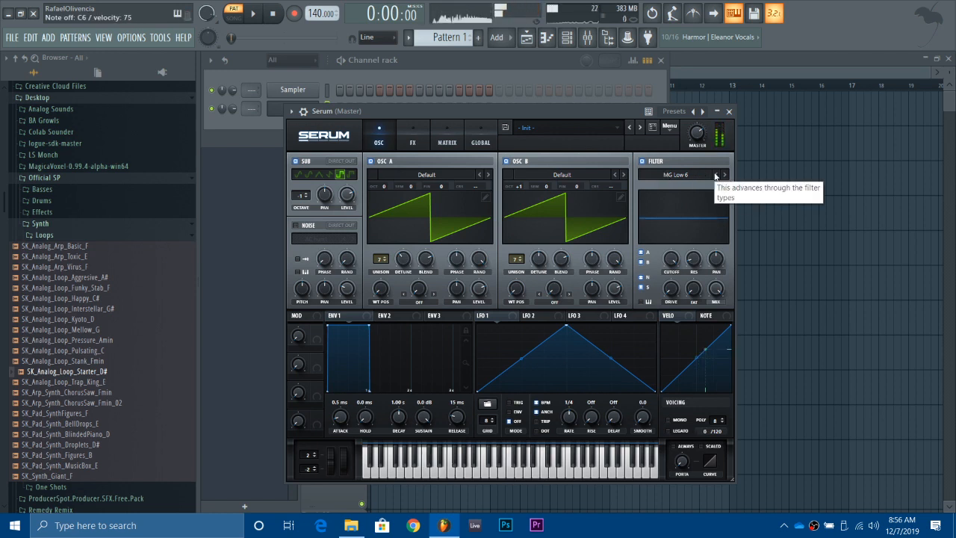
pyautogui.moveTo(696, 255); pyautogui.dragTo(696, 349)
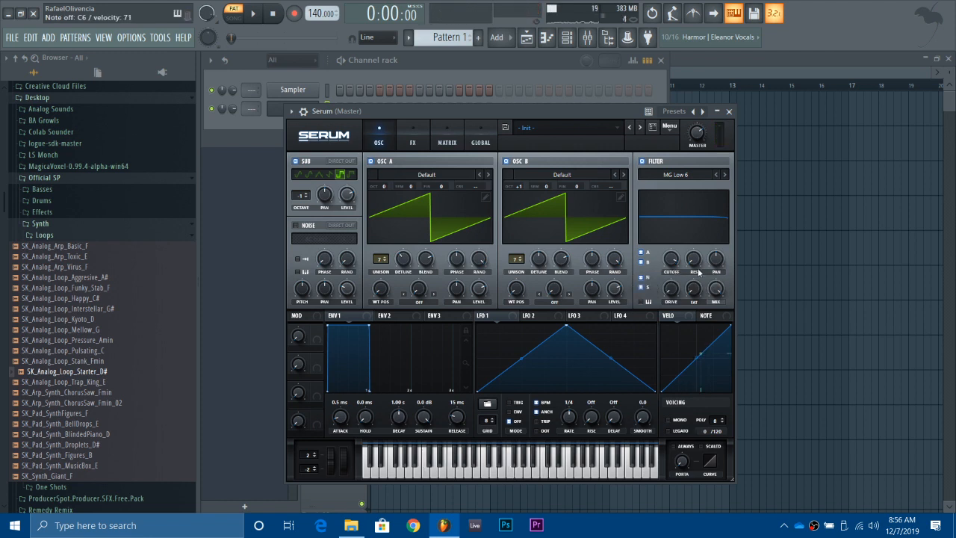
# Enable the noise oscillator and load the Analog noise BrightWhite
pyautogui.click(314, 226)
pyautogui.click(316, 238)
pyautogui.moveTo(437, 253)
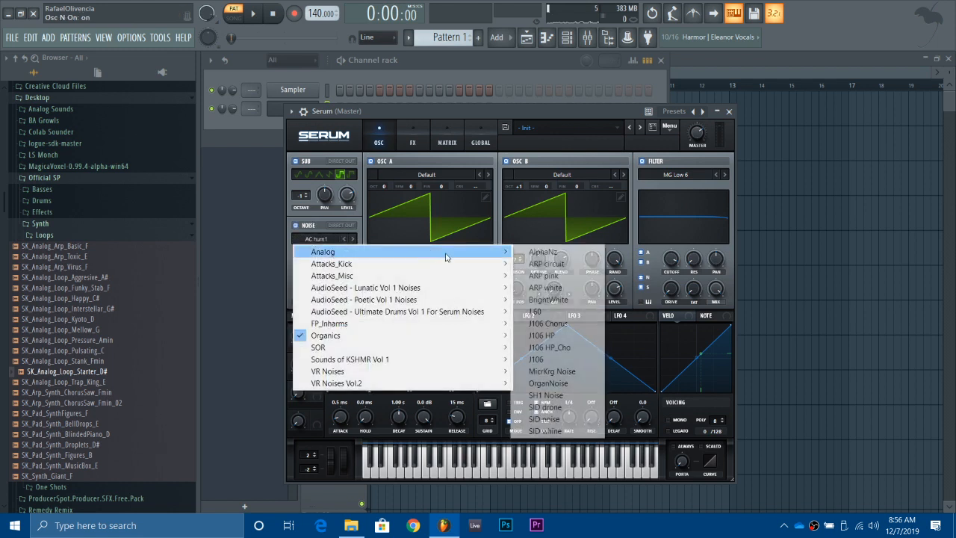
pyautogui.click(555, 299)
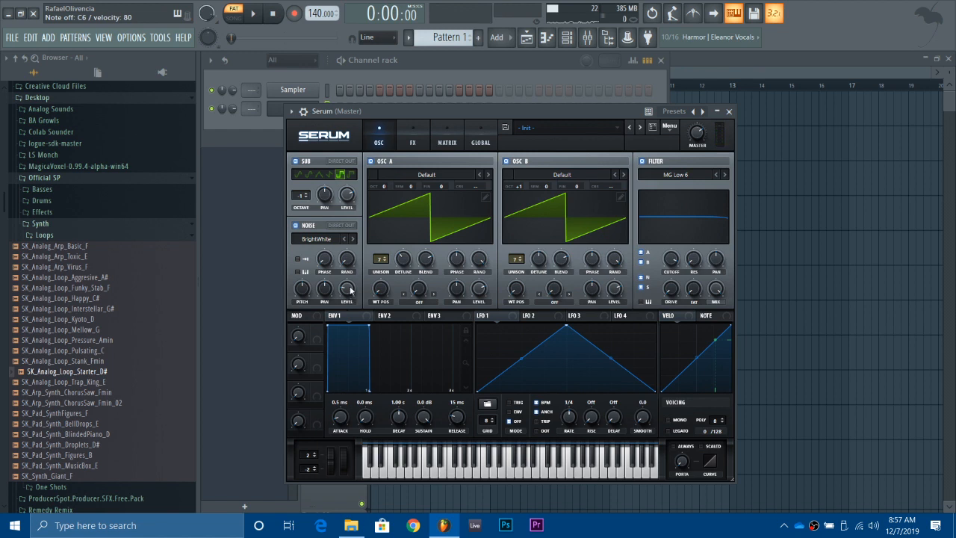
# Enable the Hyper/Dimension effect and set Hyper's unison to 7
pyautogui.click(426, 133)
pyautogui.moveTo(406, 105); pyautogui.dragTo(380, 101)
pyautogui.click(272, 158)
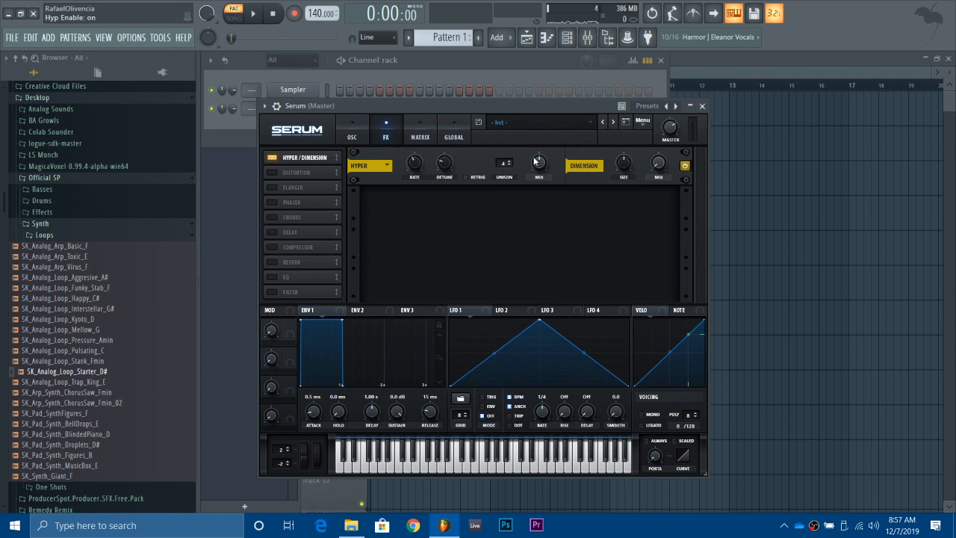
pyautogui.moveTo(537, 162); pyautogui.dragTo(541, 172)
pyautogui.moveTo(498, 170); pyautogui.dragTo(502, 71)
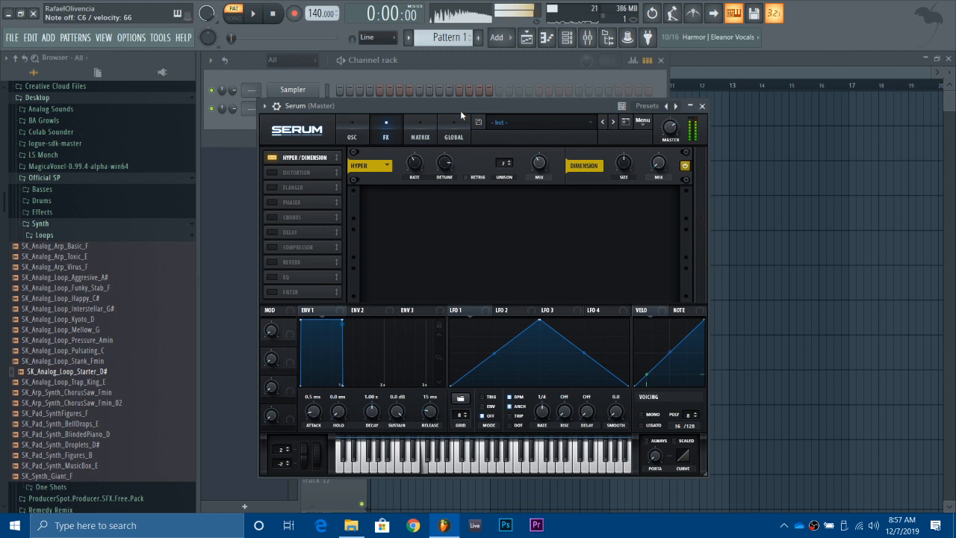
# Adjust Hyper's rate, detune and mix by ear, then lower the Dimension size and adjust its mix
pyautogui.moveTo(541, 165); pyautogui.dragTo(541, 53)
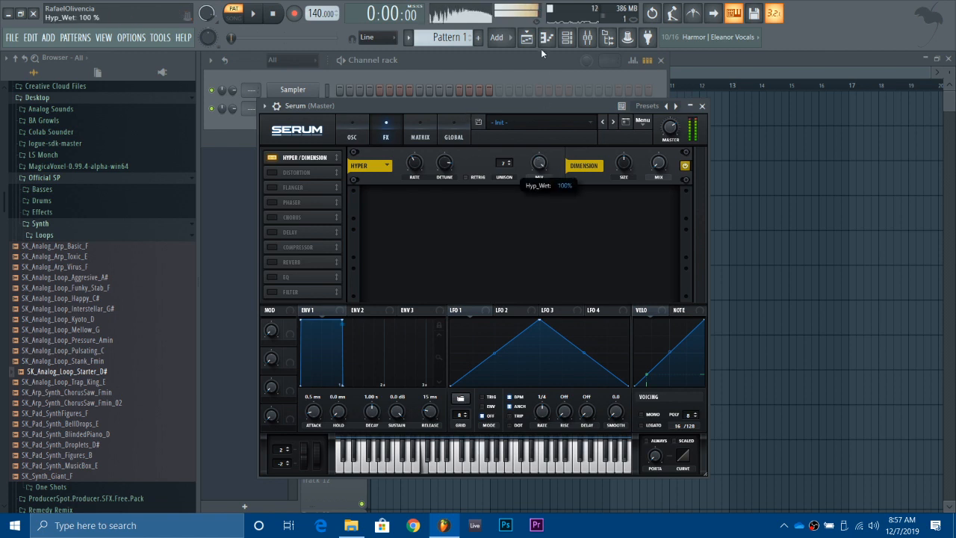
pyautogui.moveTo(420, 164); pyautogui.dragTo(419, 110)
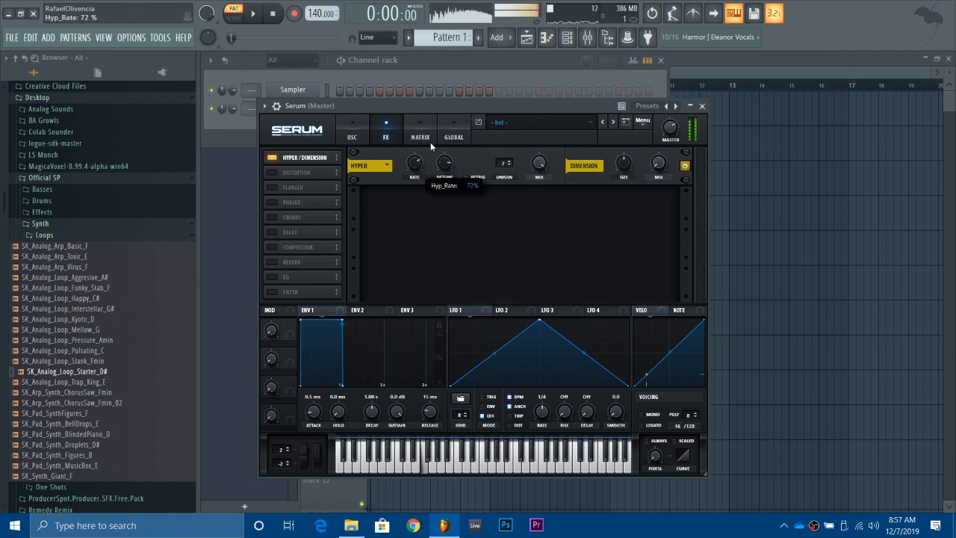
pyautogui.click(443, 167)
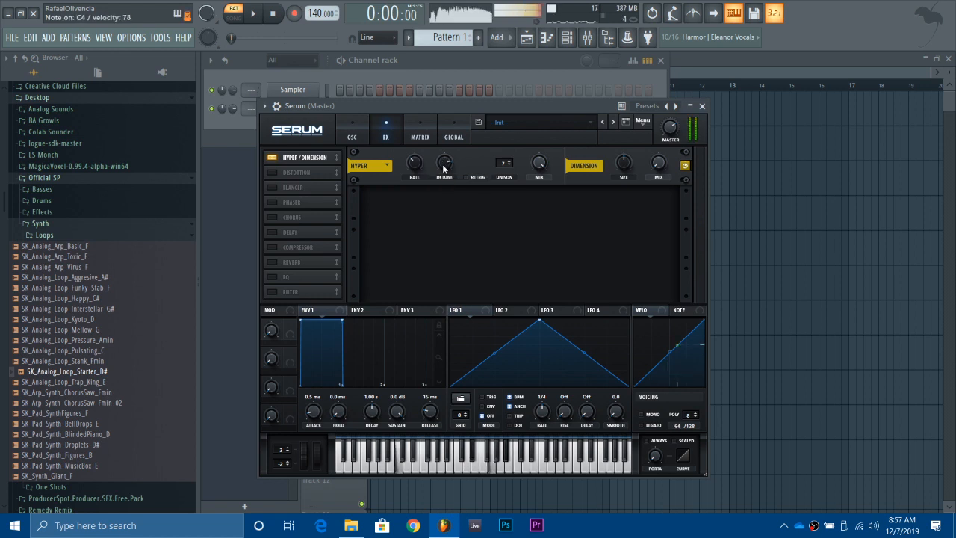
pyautogui.moveTo(540, 167); pyautogui.dragTo(555, 242)
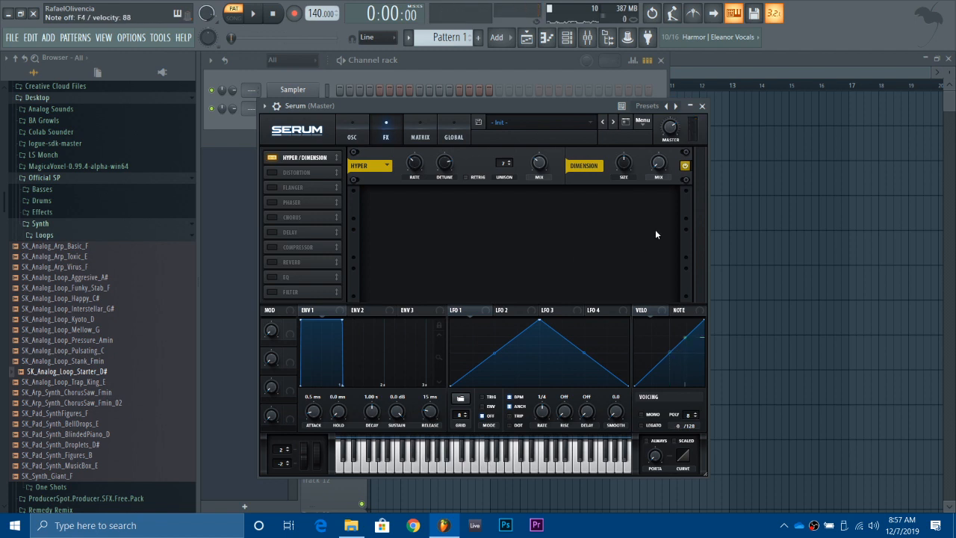
pyautogui.moveTo(625, 162); pyautogui.dragTo(619, 212)
pyautogui.moveTo(661, 162); pyautogui.dragTo(662, 175)
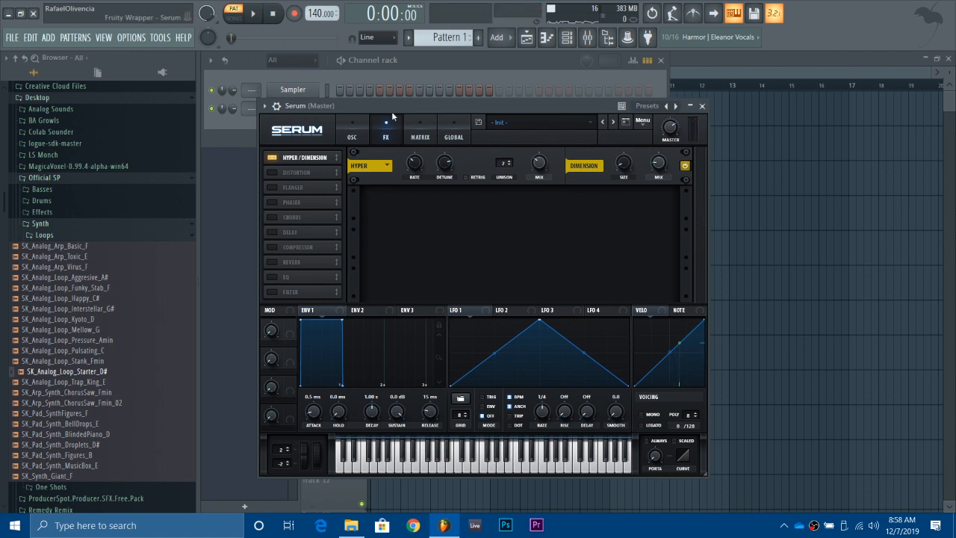
# Enable the compressor in multiband mode and add the chorus effect
pyautogui.click(283, 247)
pyautogui.click(566, 216)
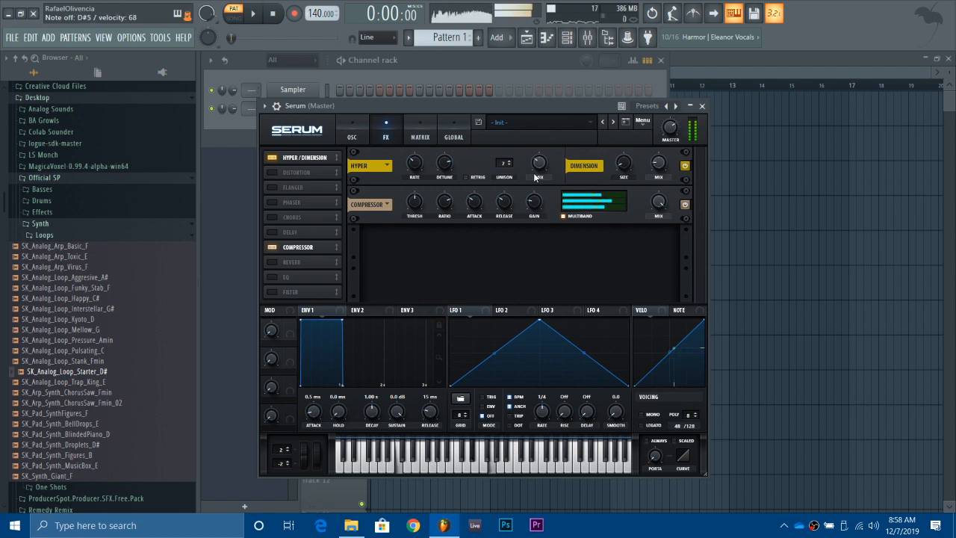
pyautogui.click(291, 216)
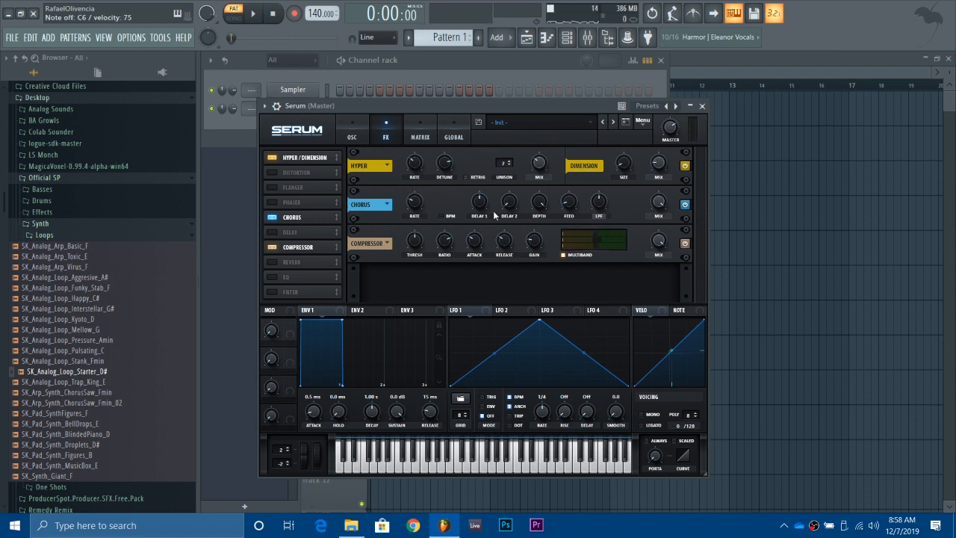
# Set both chorus delays to 0.0 ms, lower the depth and mix, and adjust the chorus rate
pyautogui.moveTo(481, 203); pyautogui.dragTo(483, 253)
pyautogui.moveTo(505, 204); pyautogui.dragTo(515, 274)
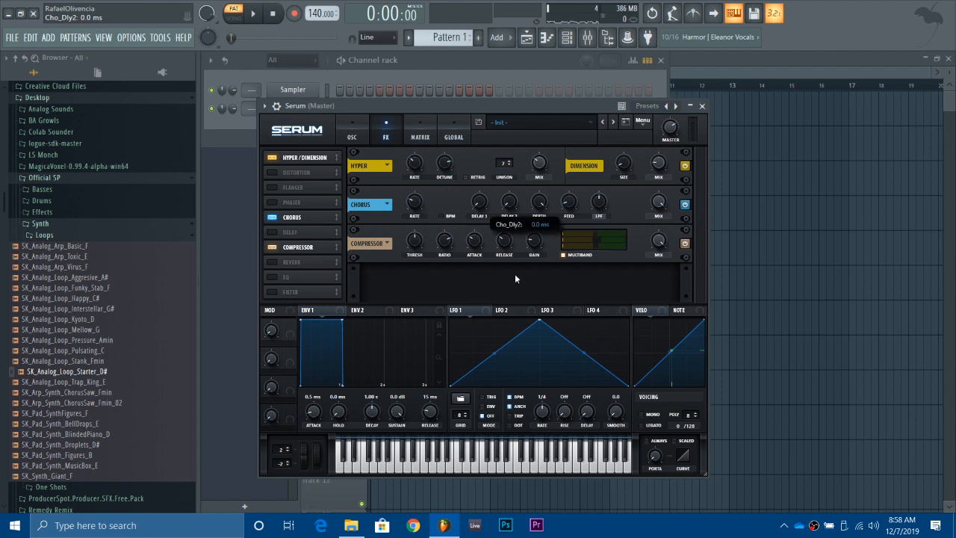
pyautogui.click(539, 200)
pyautogui.moveTo(539, 200); pyautogui.dragTo(542, 275)
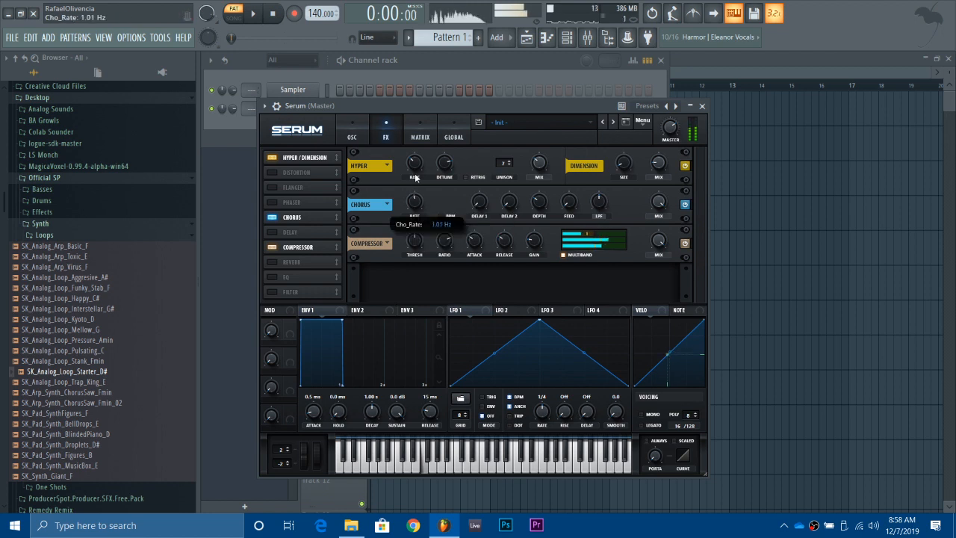
pyautogui.moveTo(419, 174); pyautogui.dragTo(422, 192)
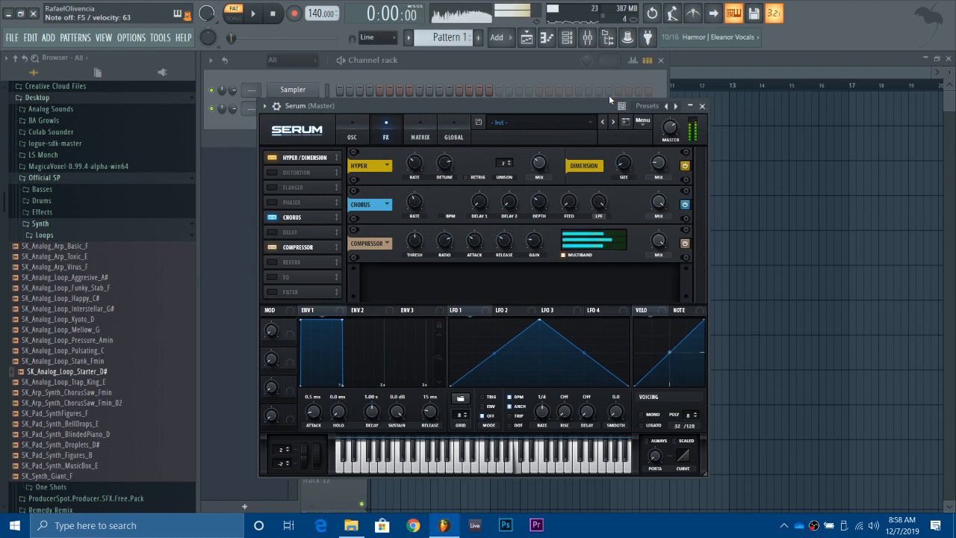
pyautogui.moveTo(659, 203); pyautogui.dragTo(659, 227)
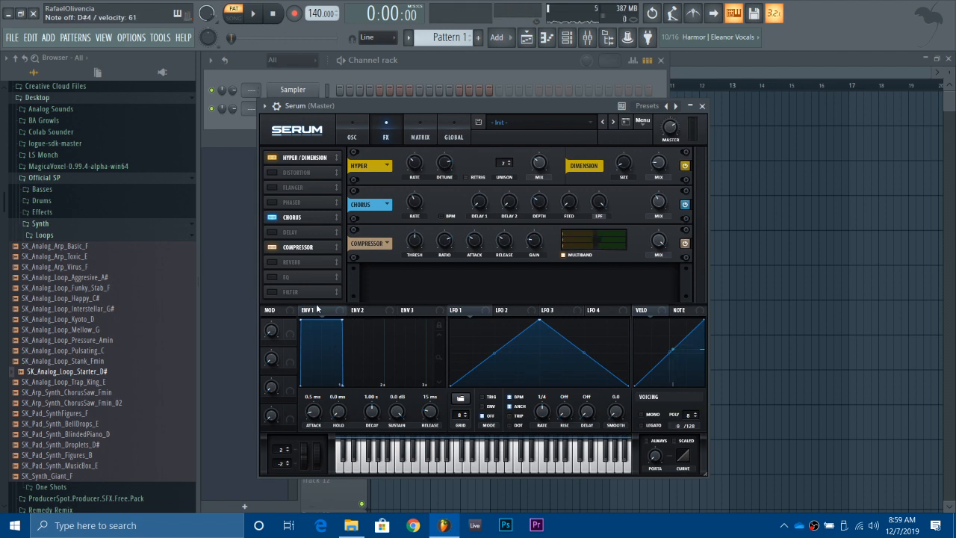
# Enable the filter effect and move it to the start of the effects chain, above Hyper/Dimension
pyautogui.click(273, 292)
pyautogui.moveTo(304, 292); pyautogui.dragTo(313, 259)
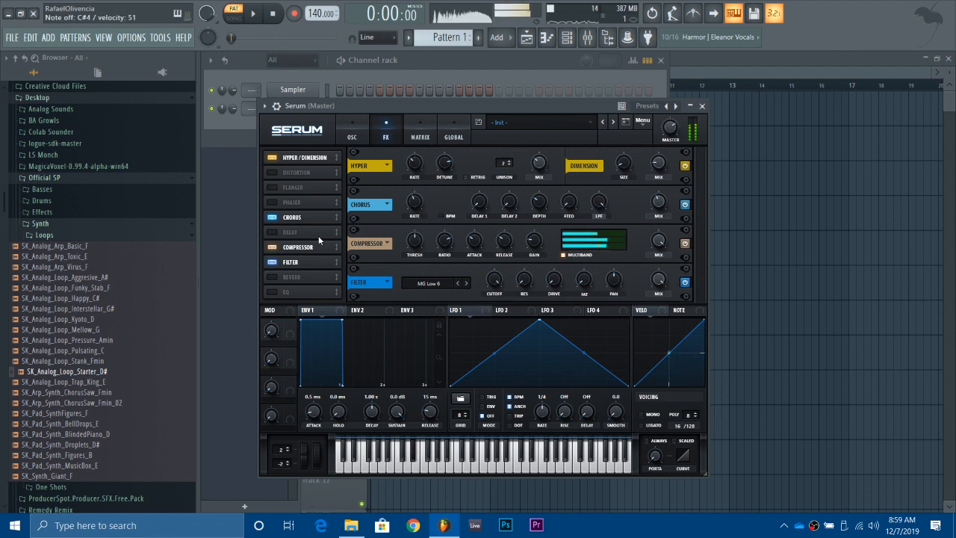
pyautogui.moveTo(287, 263); pyautogui.dragTo(291, 125)
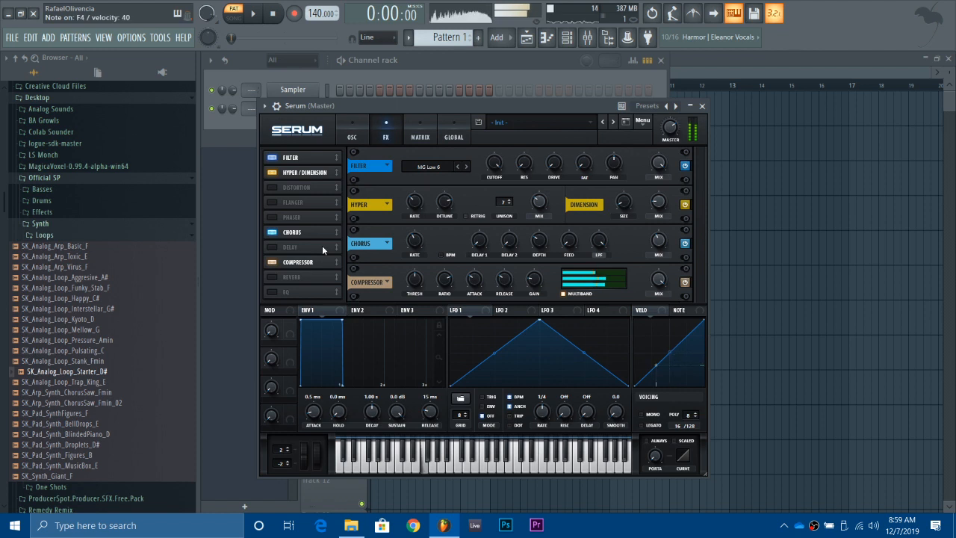
# Enable the EQ, switch its low band to a low-cut shape, and adjust the cut frequency by ear
pyautogui.click(271, 292)
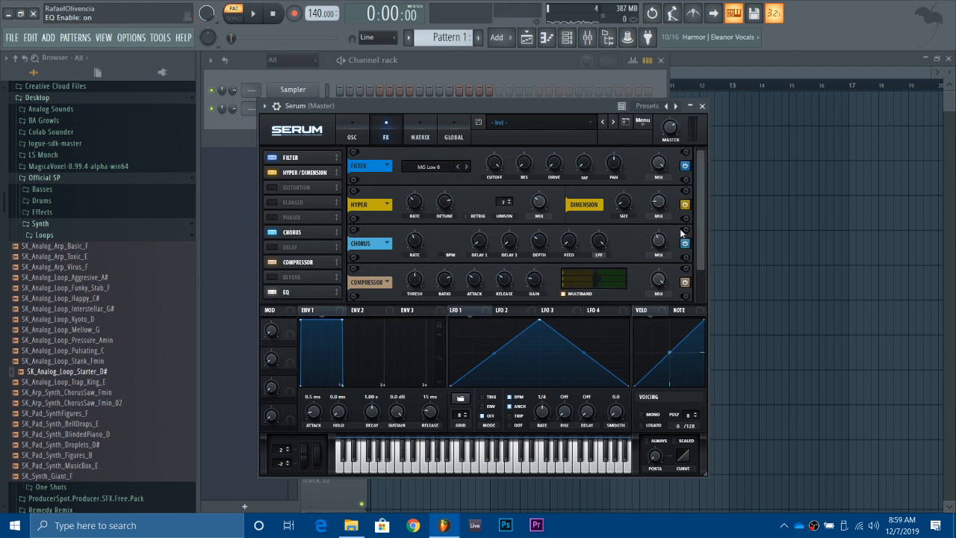
pyautogui.scroll(-2, 694, 255)
pyautogui.click(494, 292)
pyautogui.moveTo(417, 279); pyautogui.dragTo(416, 296)
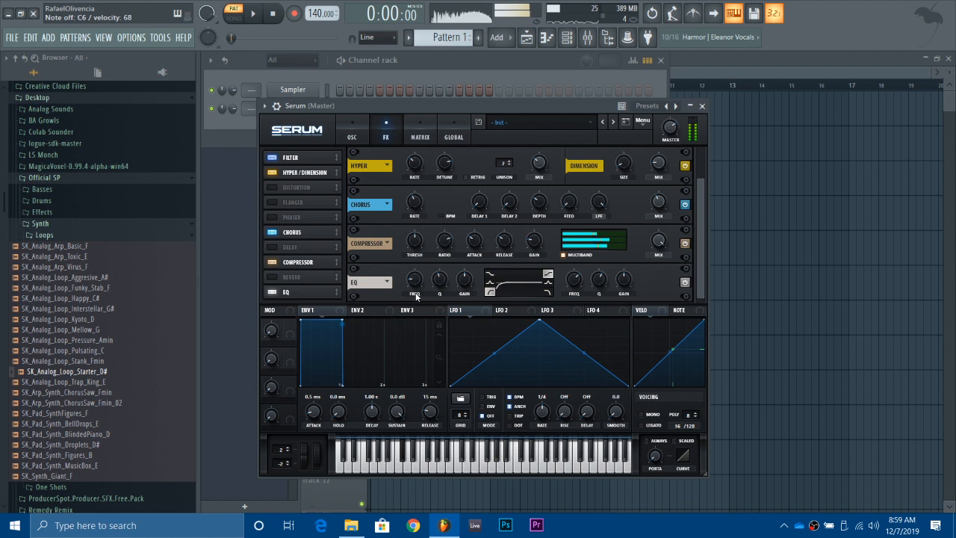
pyautogui.moveTo(416, 286); pyautogui.dragTo(416, 281)
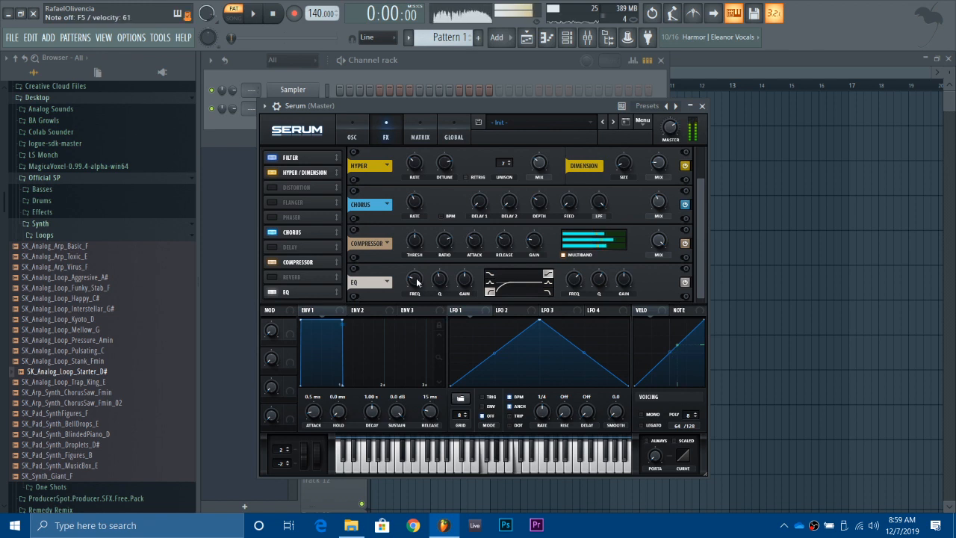
# Place the EQ above the reverb, enable the delay ahead of the chorus, set its filter to 796 and 0.8, and lower its mix
pyautogui.moveTo(293, 292); pyautogui.dragTo(293, 232)
pyautogui.click(293, 276)
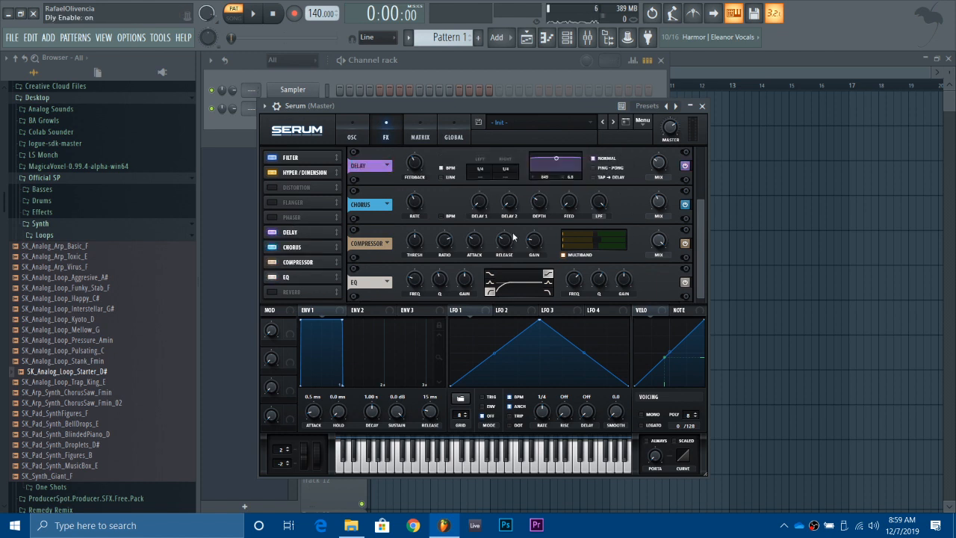
pyautogui.moveTo(556, 158); pyautogui.dragTo(557, 193)
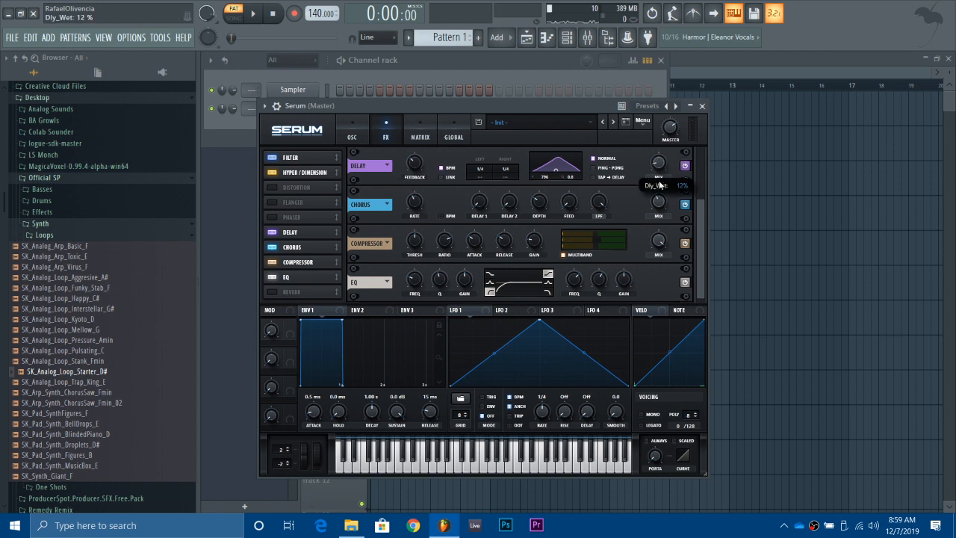
pyautogui.moveTo(659, 181); pyautogui.dragTo(658, 187)
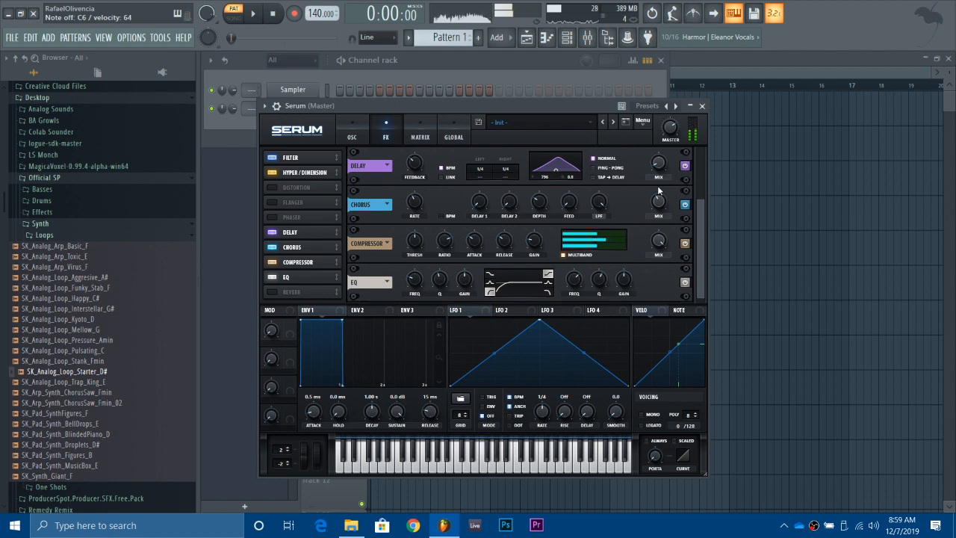
# Enable the reverb at the end of the effects chain and adjust its mix
pyautogui.click(323, 286)
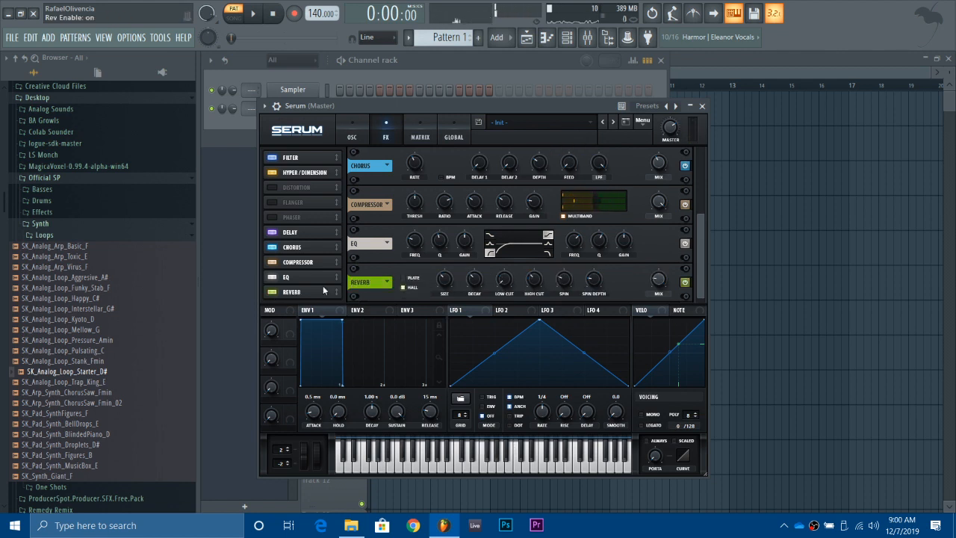
pyautogui.moveTo(663, 287); pyautogui.dragTo(663, 254)
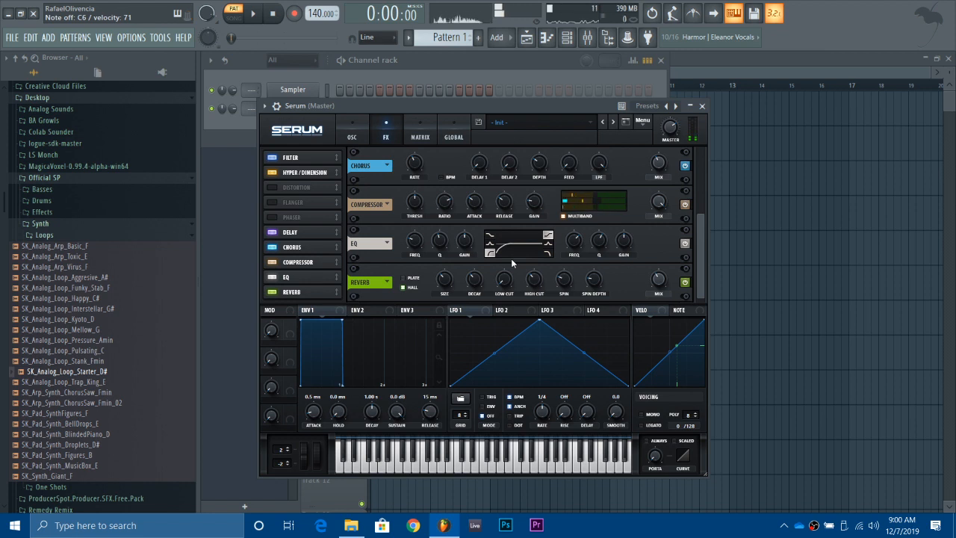
# Return to Serum's oscillator page and set the plugin's pitch knob range to 12 semitones in the wrapper settings
pyautogui.click(352, 134)
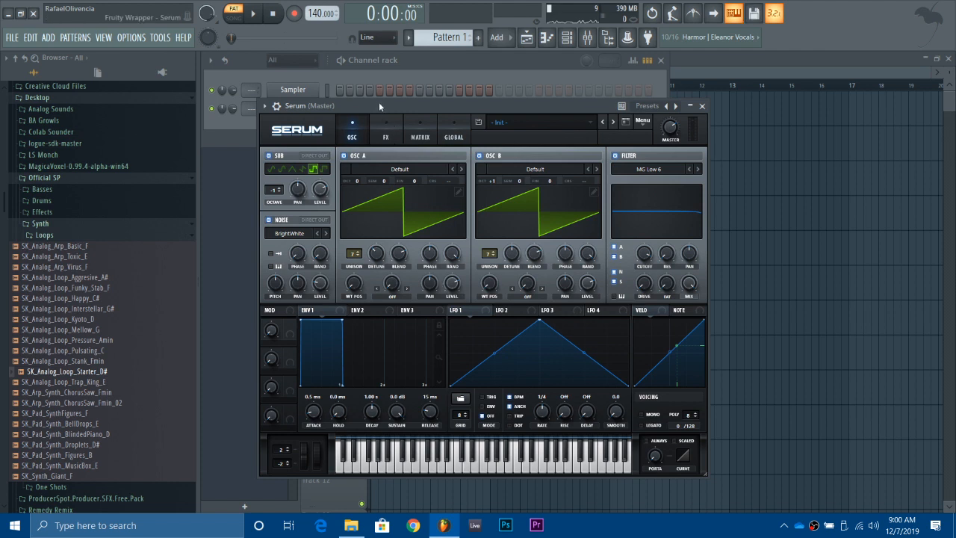
pyautogui.moveTo(379, 107); pyautogui.dragTo(348, 97)
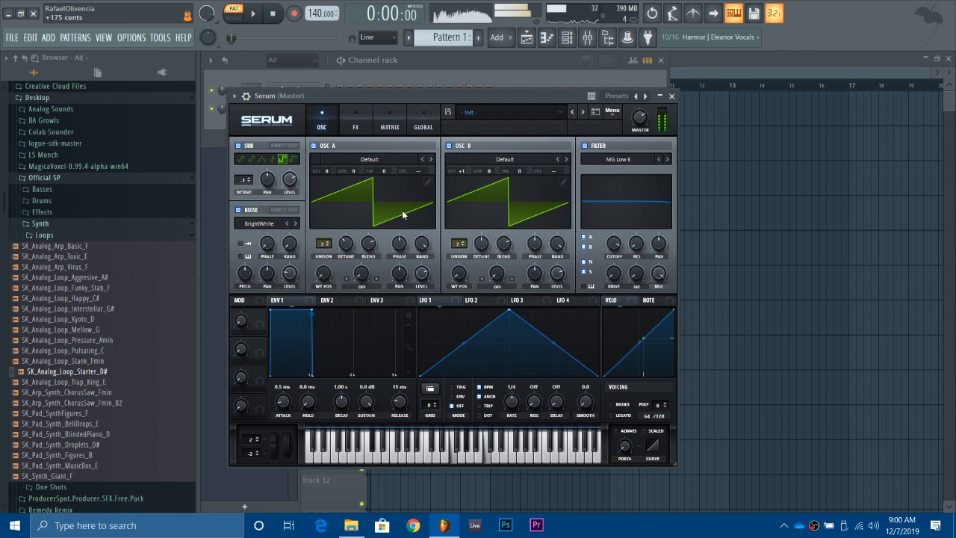
pyautogui.click(246, 96)
pyautogui.moveTo(628, 116); pyautogui.dragTo(628, 97)
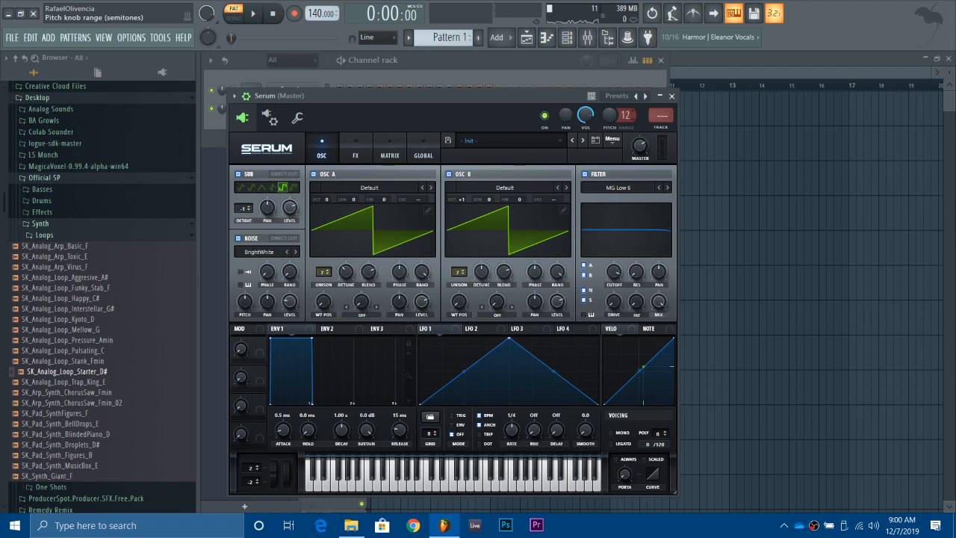
pyautogui.click(245, 96)
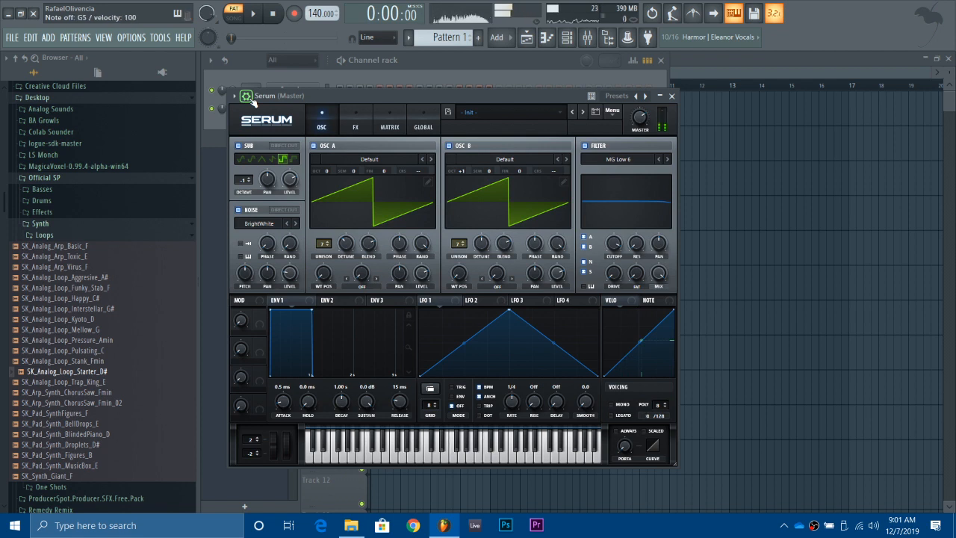
# Assign LFO 1 to the levels of oscillators A and B, the sub and the noise, and set its rate to 1/8
pyautogui.moveTo(332, 105); pyautogui.dragTo(360, 89)
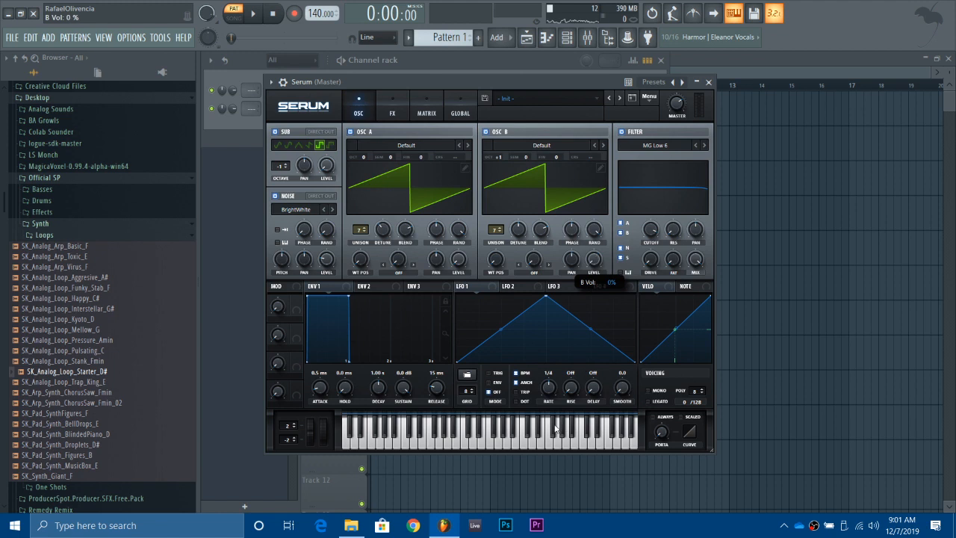
pyautogui.moveTo(470, 291); pyautogui.dragTo(594, 260)
pyautogui.moveTo(363, 182); pyautogui.dragTo(327, 165)
pyautogui.moveTo(550, 393); pyautogui.dragTo(552, 384)
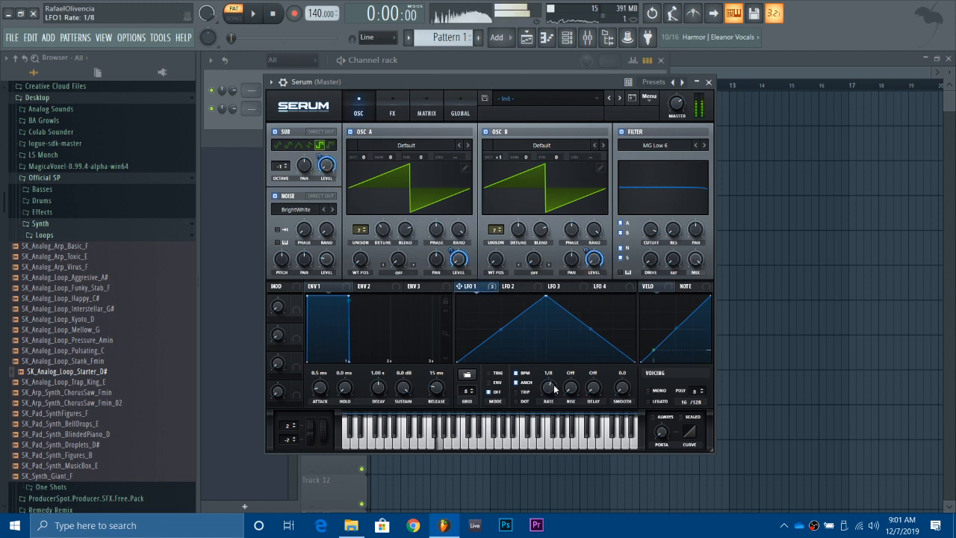
pyautogui.moveTo(327, 257)
pyautogui.mouseDown()
pyautogui.moveTo(328, 297)
pyautogui.moveTo(338, 270)
pyautogui.moveTo(326, 260)
pyautogui.mouseUp()
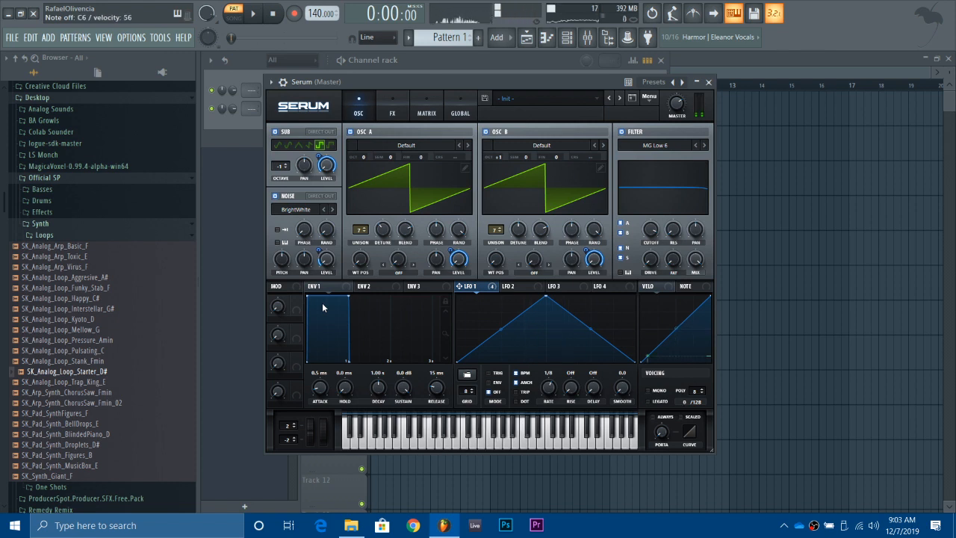
# Set the FL Studio ASIO buffer length to 2048 samples in the audio settings
pyautogui.moveTo(344, 81); pyautogui.dragTo(358, 90)
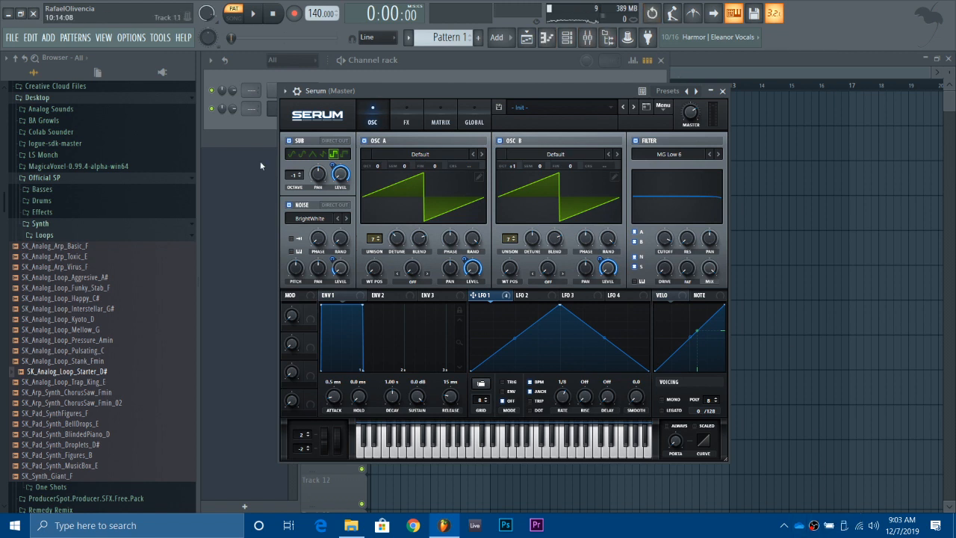
pyautogui.click(139, 39)
pyautogui.click(164, 85)
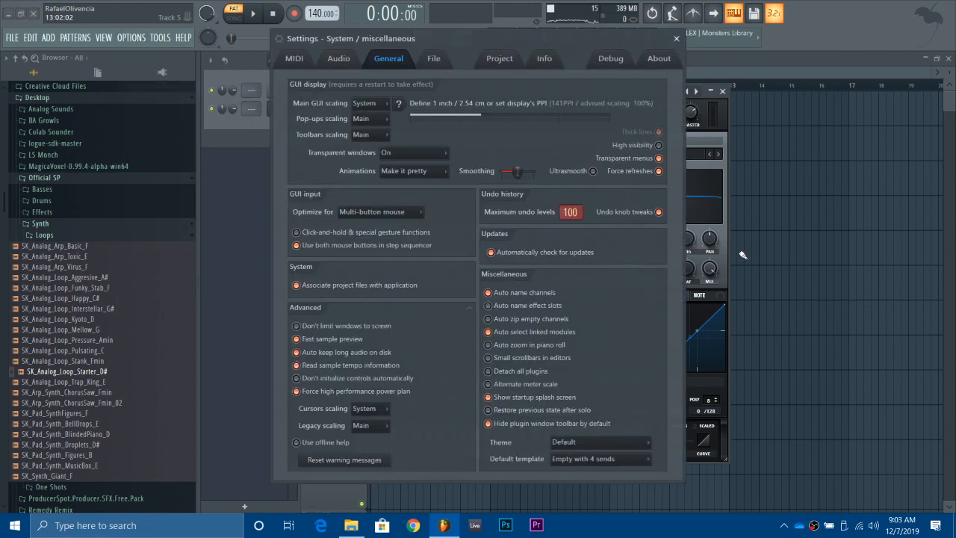
pyautogui.click(338, 58)
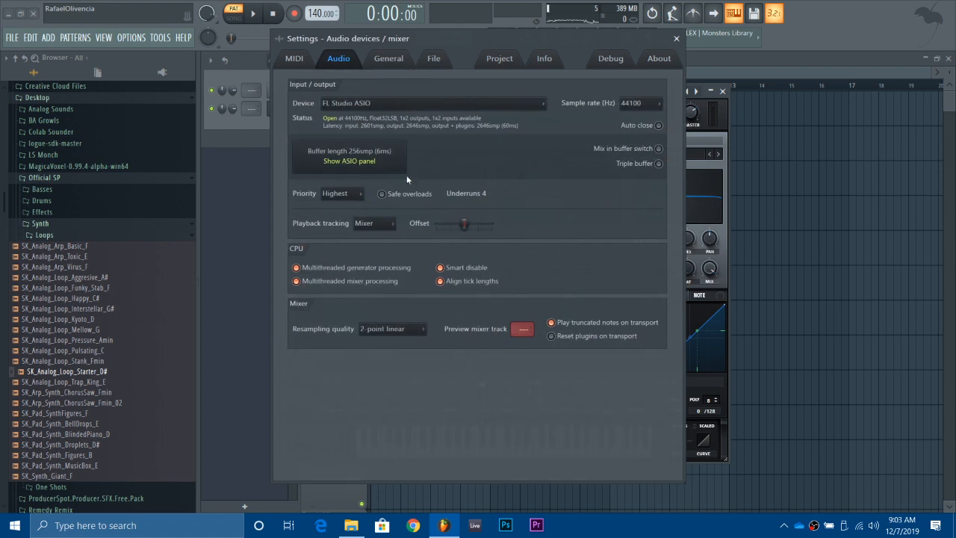
pyautogui.click(676, 38)
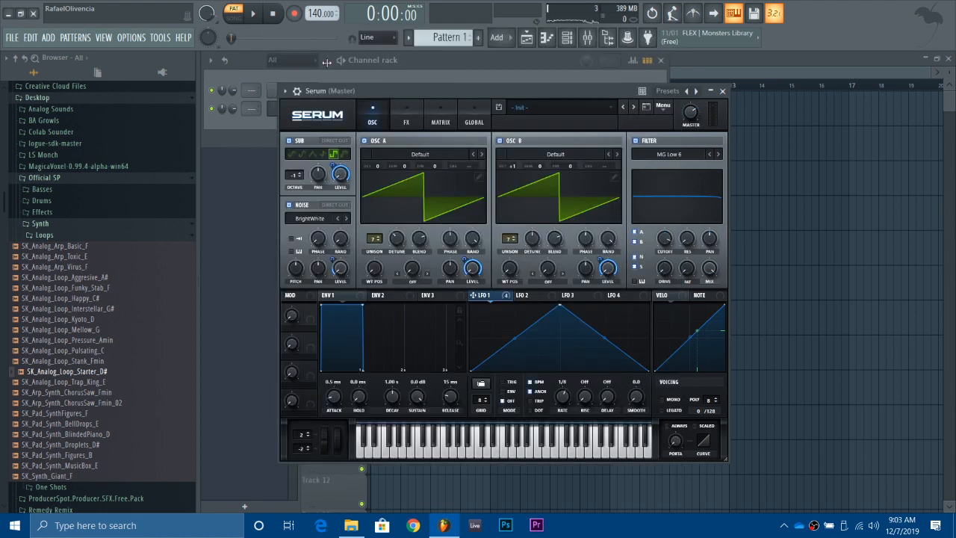
pyautogui.click(133, 38)
pyautogui.click(148, 75)
pyautogui.click(349, 161)
pyautogui.click(551, 163)
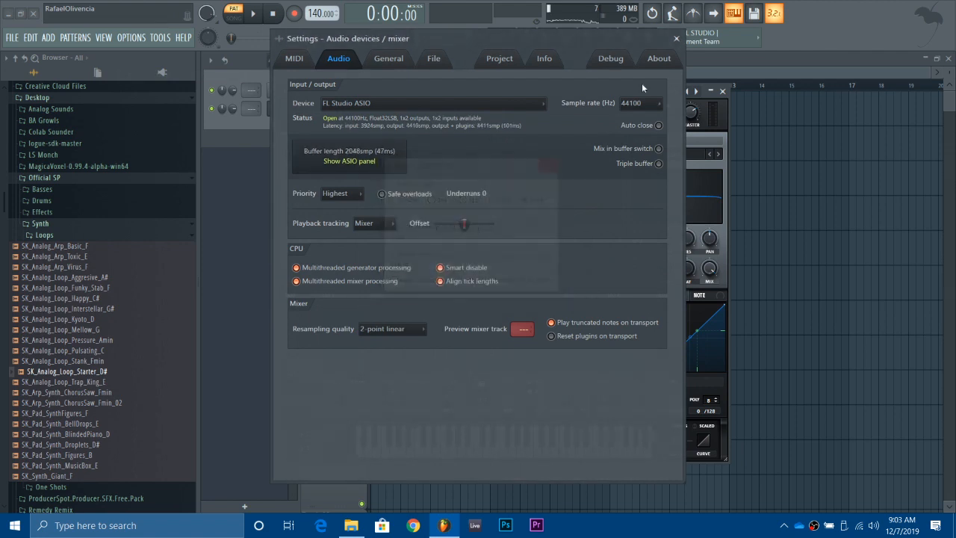
pyautogui.click(676, 38)
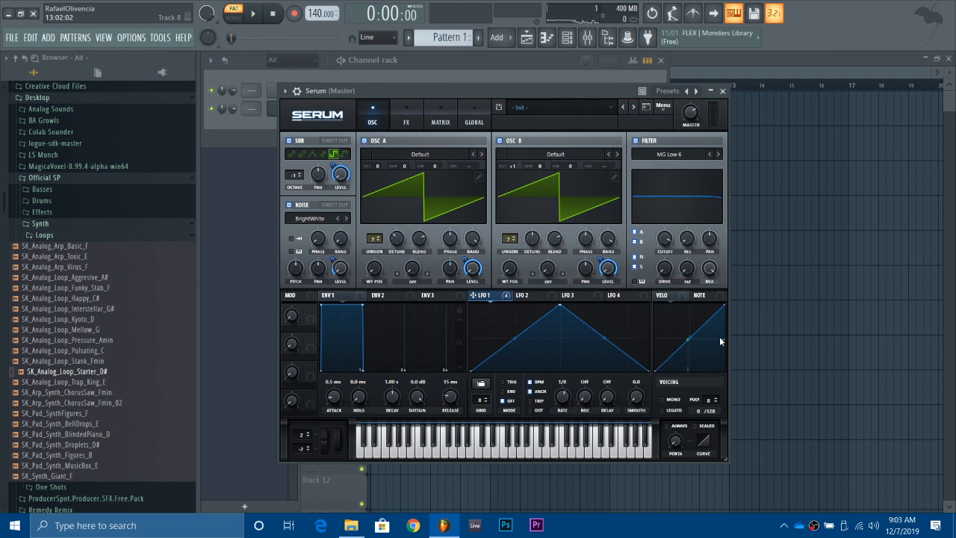
# Set the unison voices of oscillators A and B to 16 each
pyautogui.moveTo(374, 240); pyautogui.dragTo(384, 141)
pyautogui.moveTo(507, 239); pyautogui.dragTo(523, 3)
# Lower the FL Studio ASIO buffer length in the audio settings
pyautogui.click(131, 37)
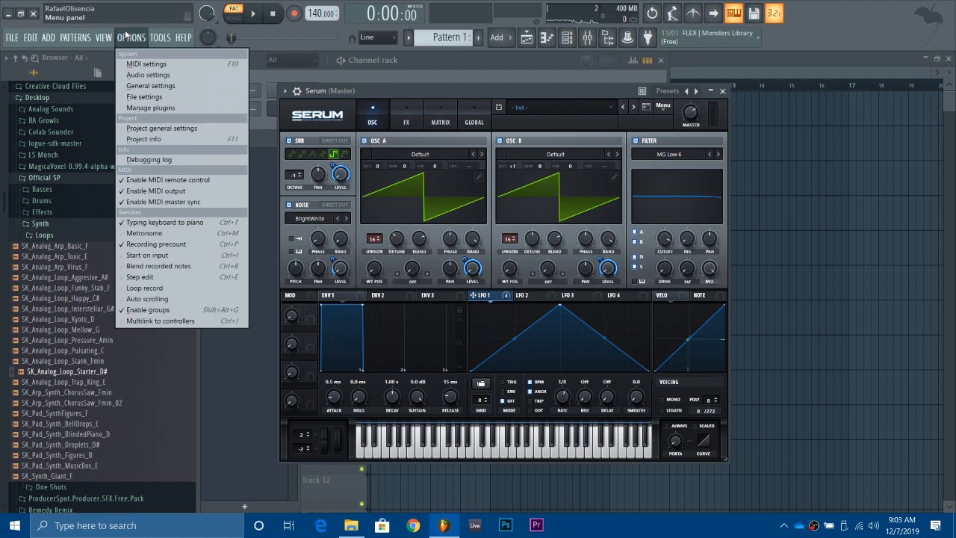
pyautogui.click(153, 77)
pyautogui.click(349, 161)
pyautogui.click(389, 208)
pyautogui.click(547, 172)
pyautogui.click(676, 38)
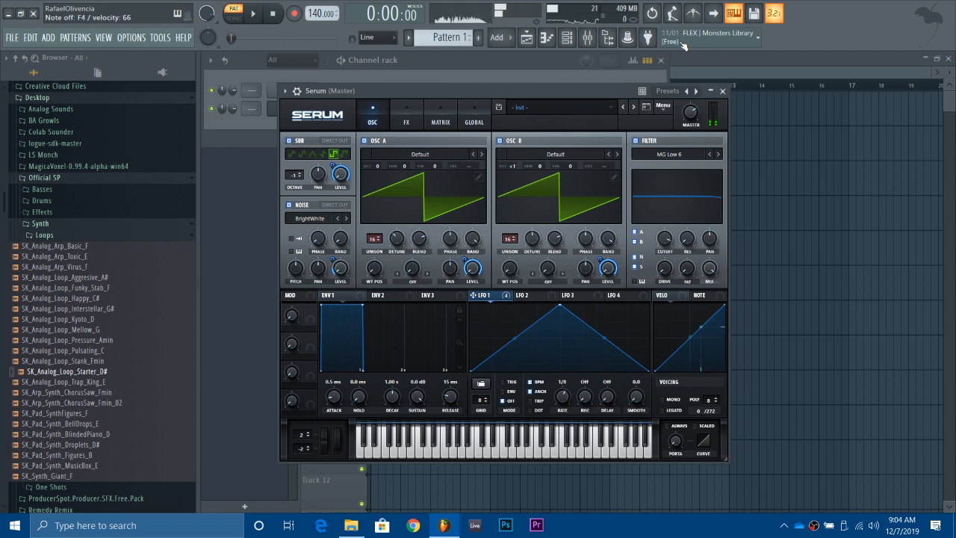
# Set Envelope 1's release to 382 ms and flatten LFO 1's curve at full level
pyautogui.moveTo(452, 398); pyautogui.dragTo(461, 383)
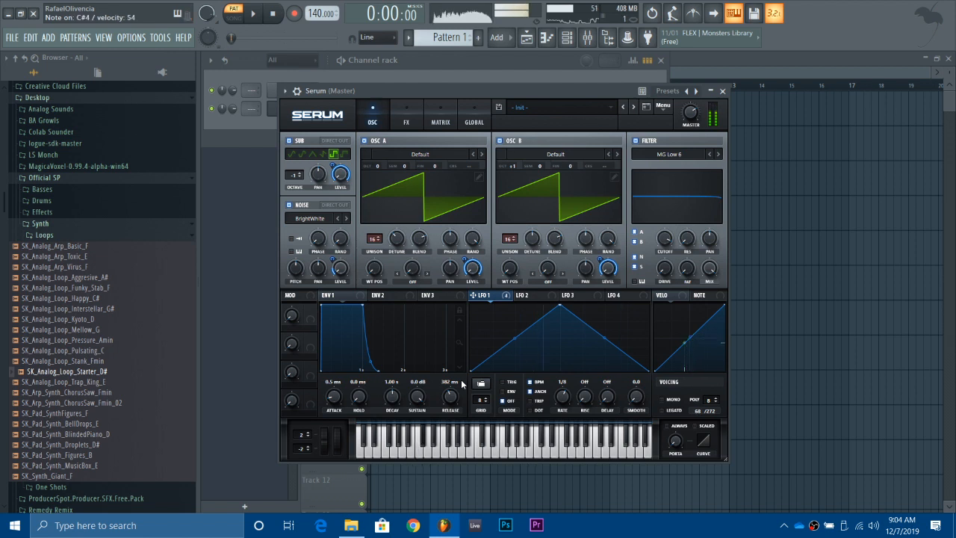
pyautogui.click(556, 297)
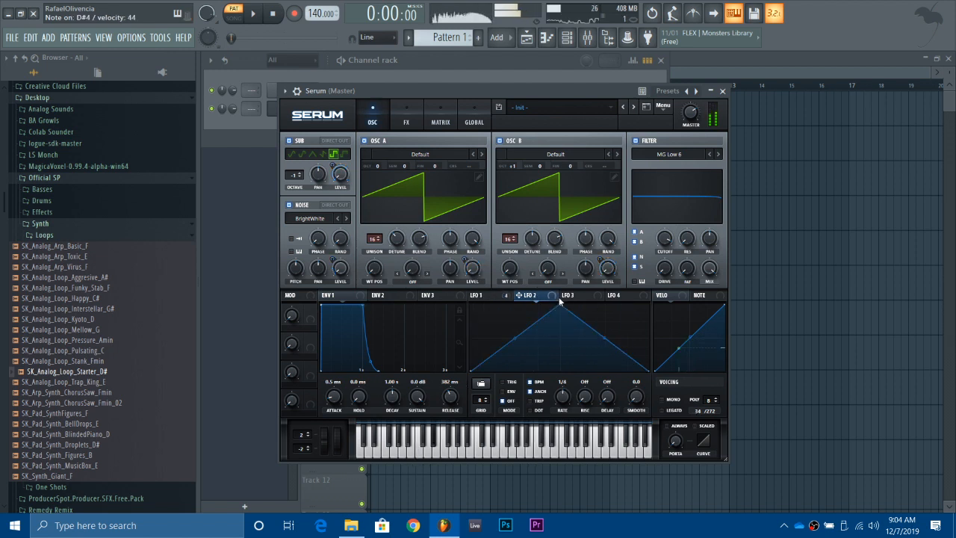
pyautogui.click(480, 296)
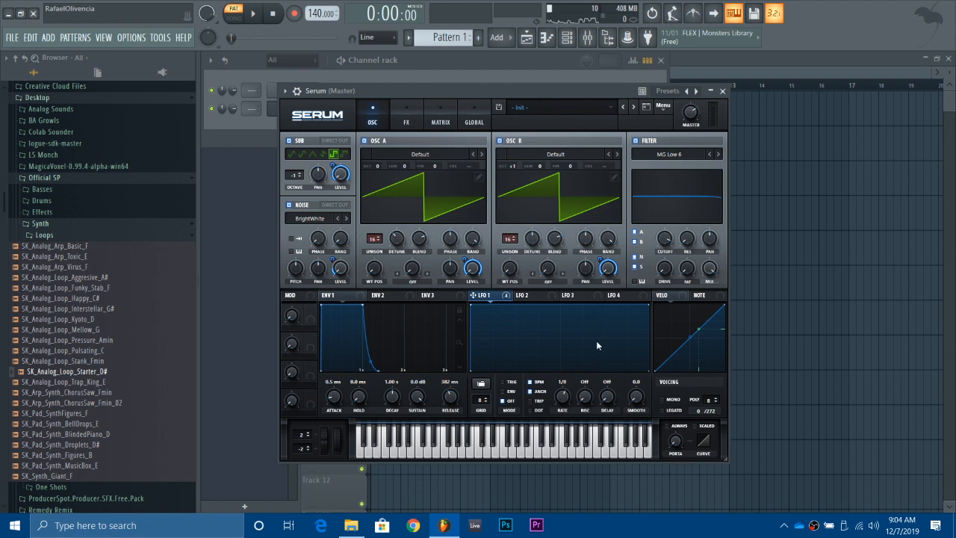
pyautogui.rightClick(815, 524)
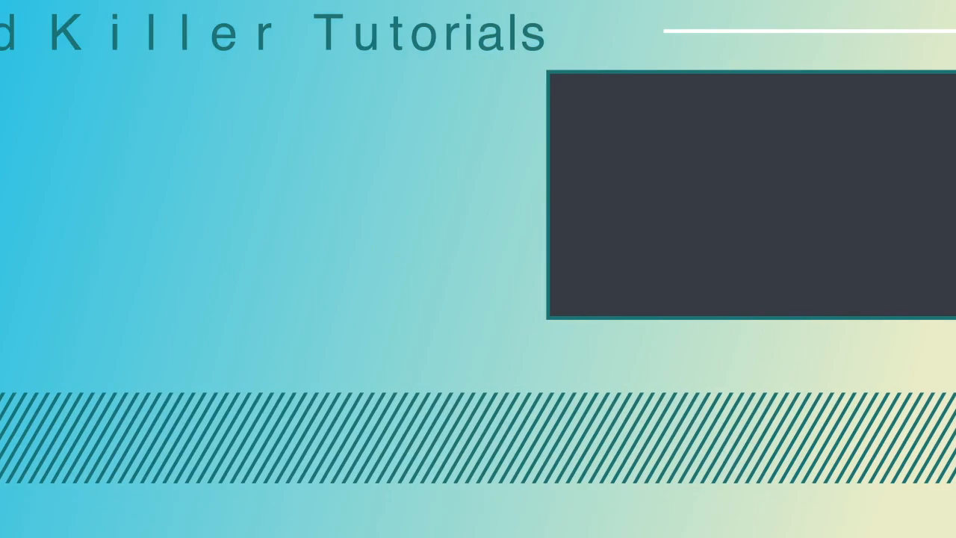